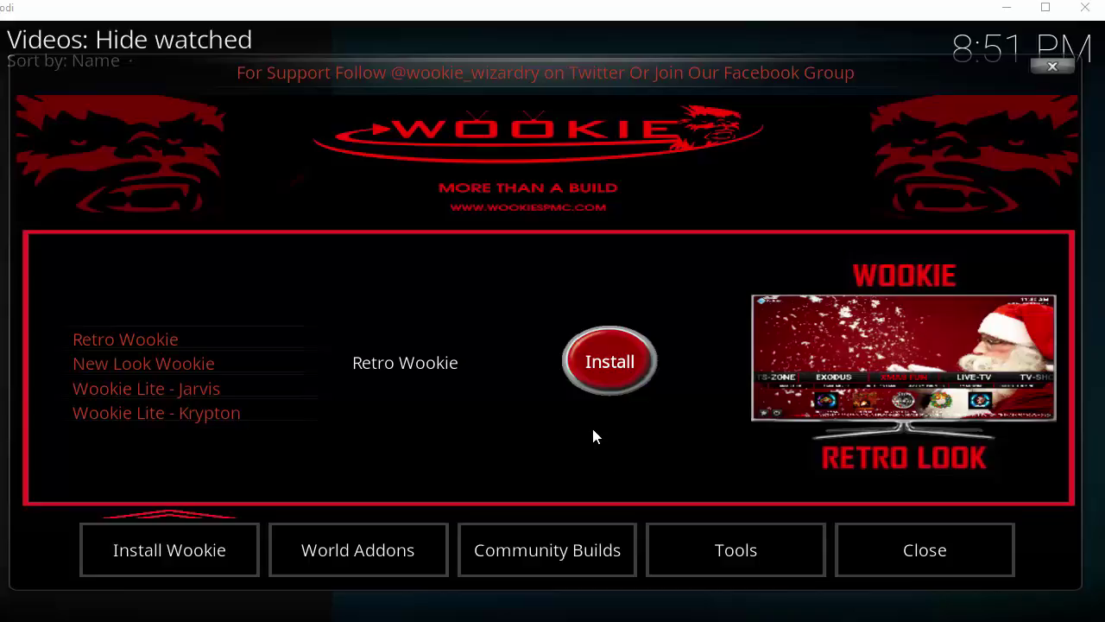
# Switch the Wookie wizard to its World Addons list of country packs (African, Arabic, Asian…).
pyautogui.click(369, 444)
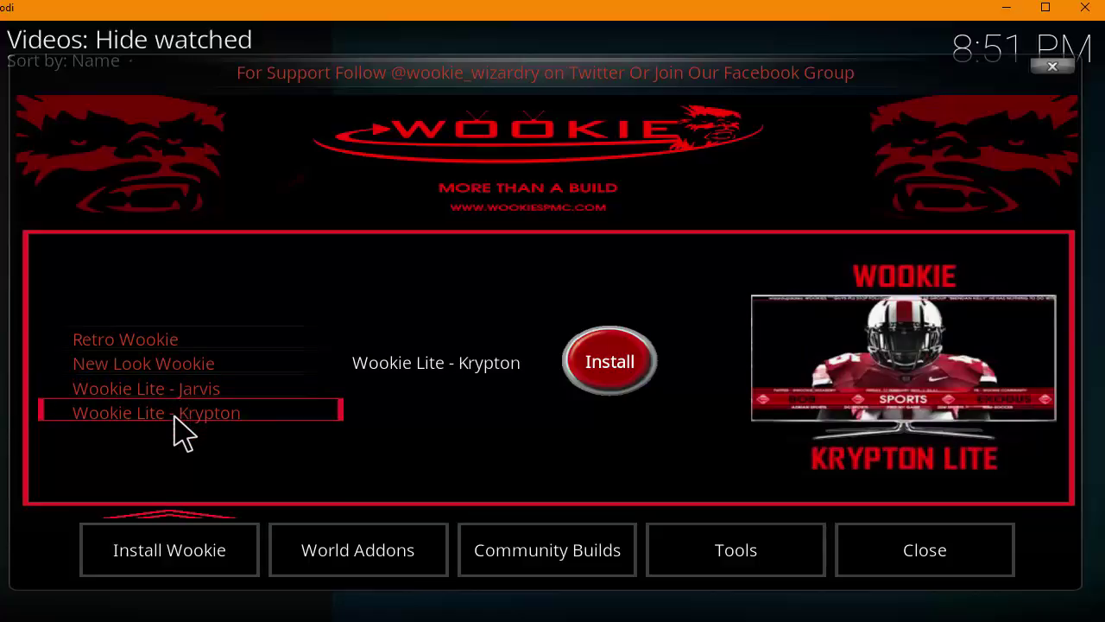
pyautogui.click(345, 565)
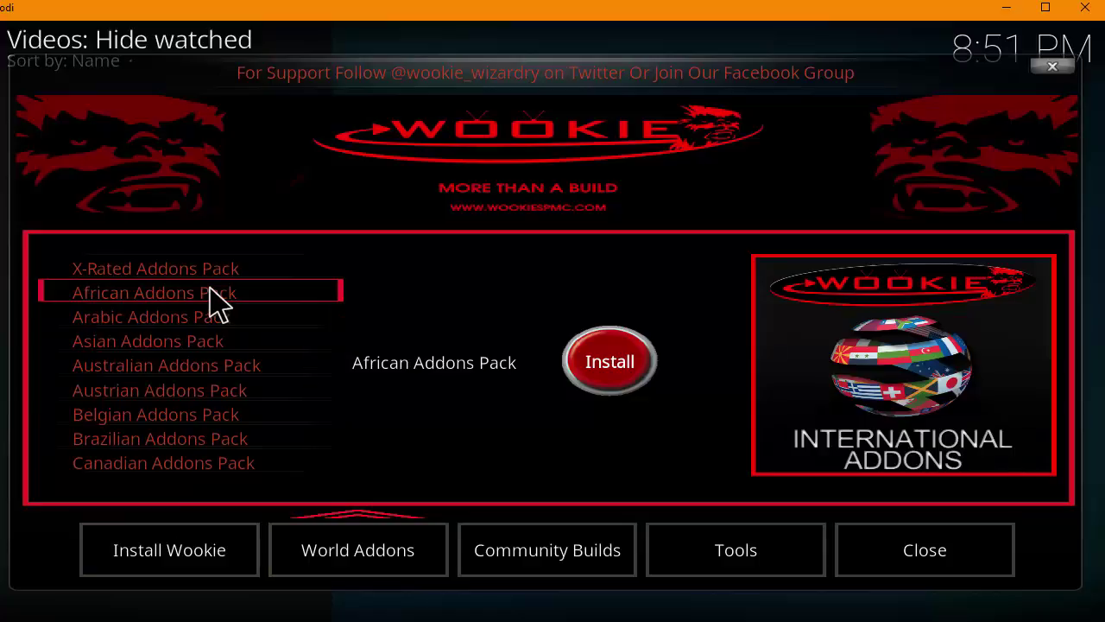
pyautogui.scroll(-16, 216, 302)
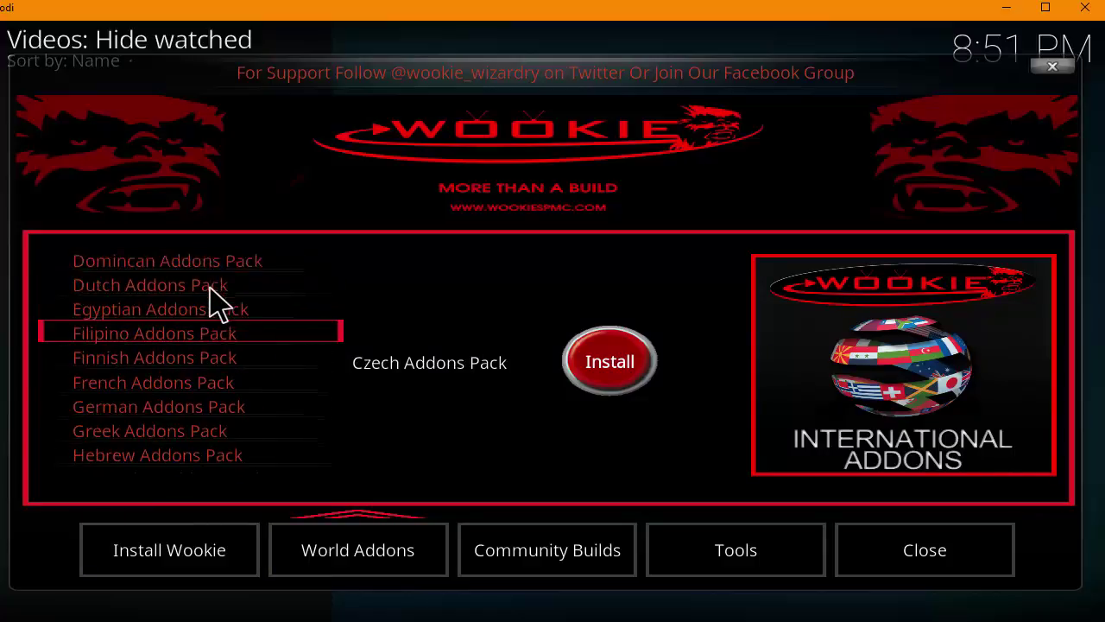
pyautogui.scroll(-8, 216, 302)
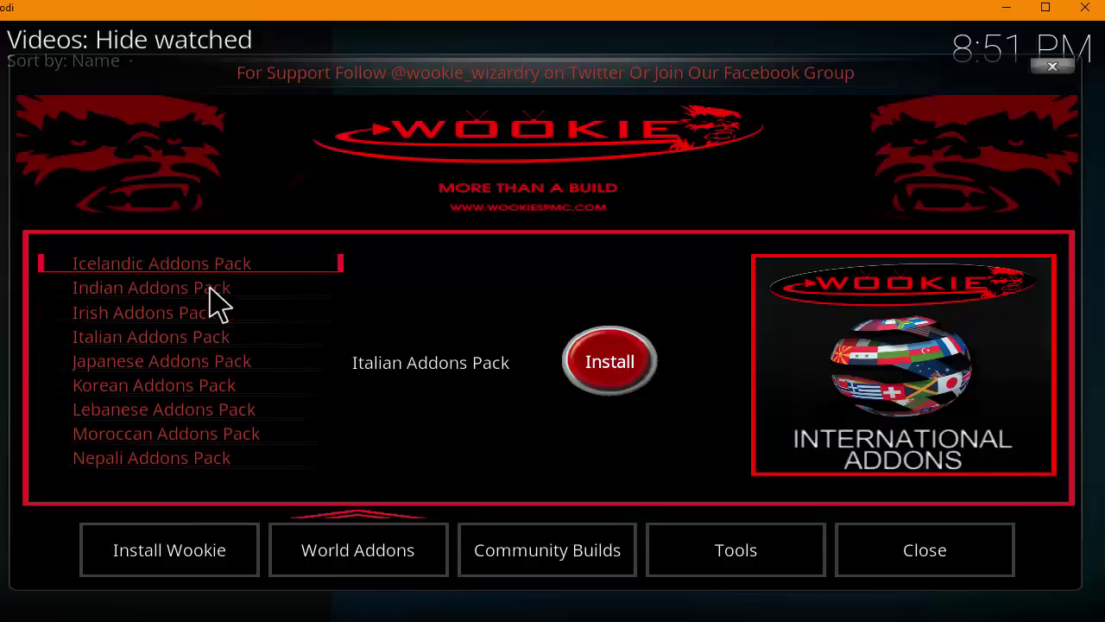
pyautogui.scroll(18, 216, 302)
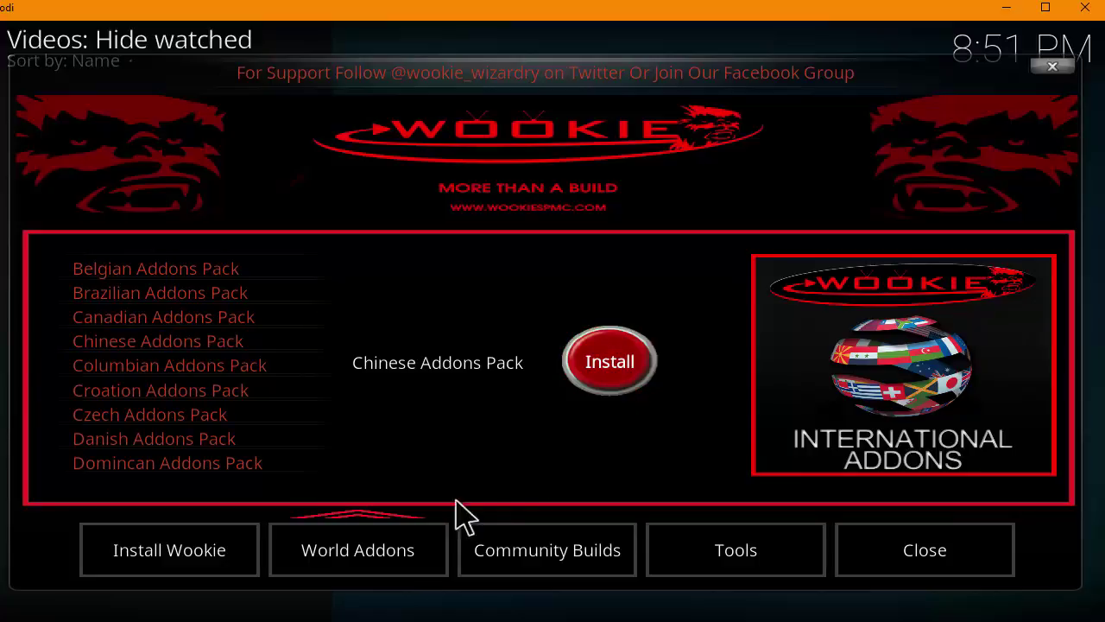
# Scroll through the Community Builds list, then go to Tools to exit the Wookie wizard.
pyautogui.moveTo(535, 558)
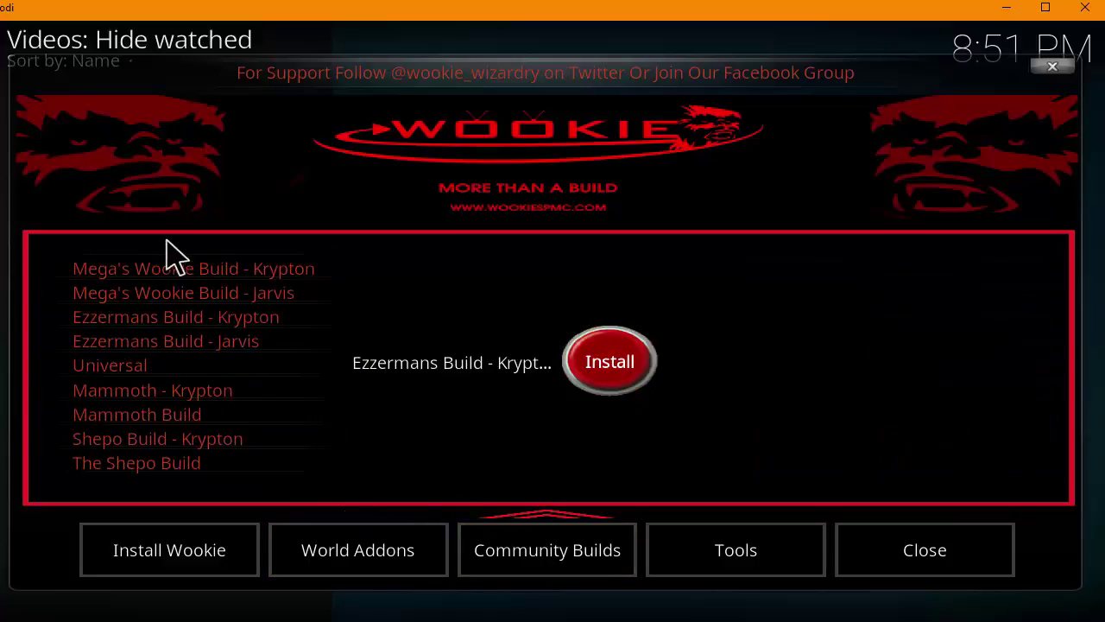
pyautogui.scroll(-5, 174, 362)
pyautogui.scroll(-20, 173, 376)
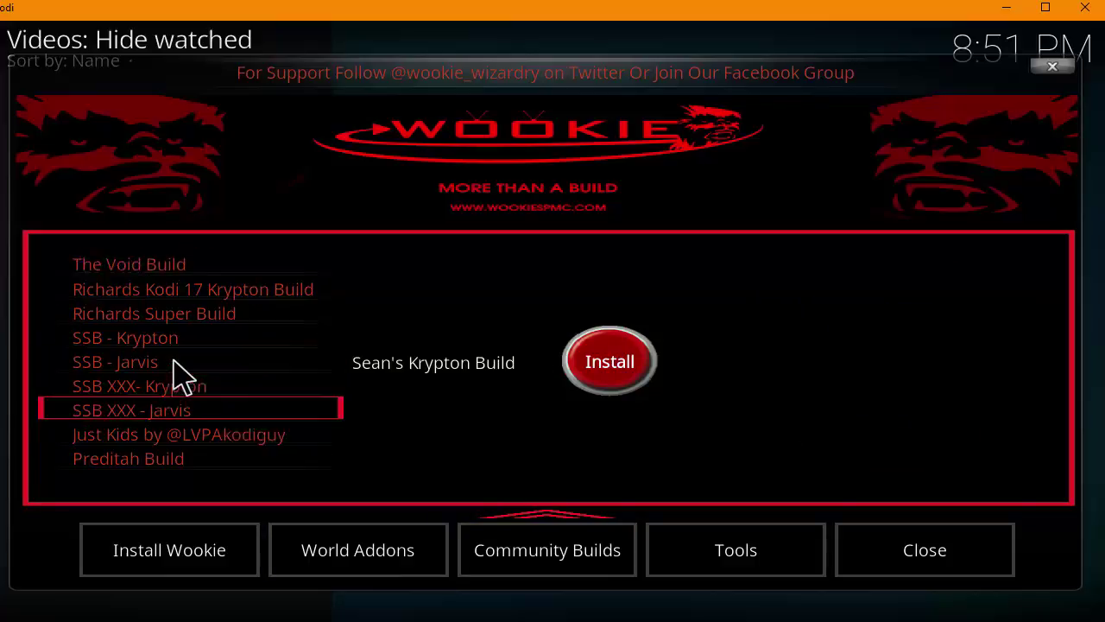
pyautogui.scroll(-20, 168, 414)
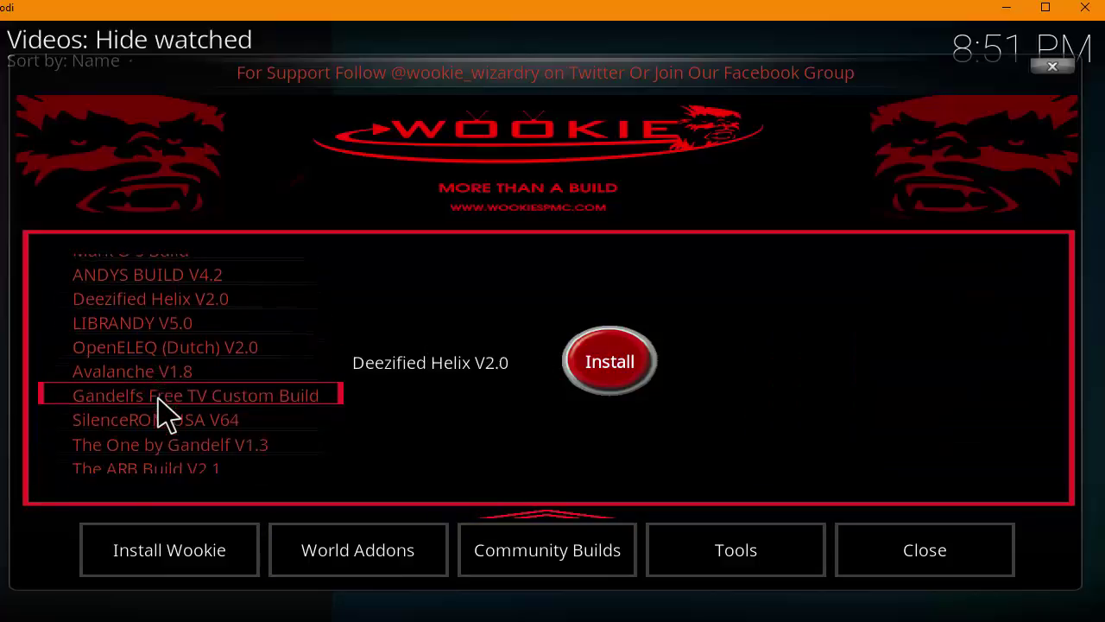
pyautogui.click(758, 568)
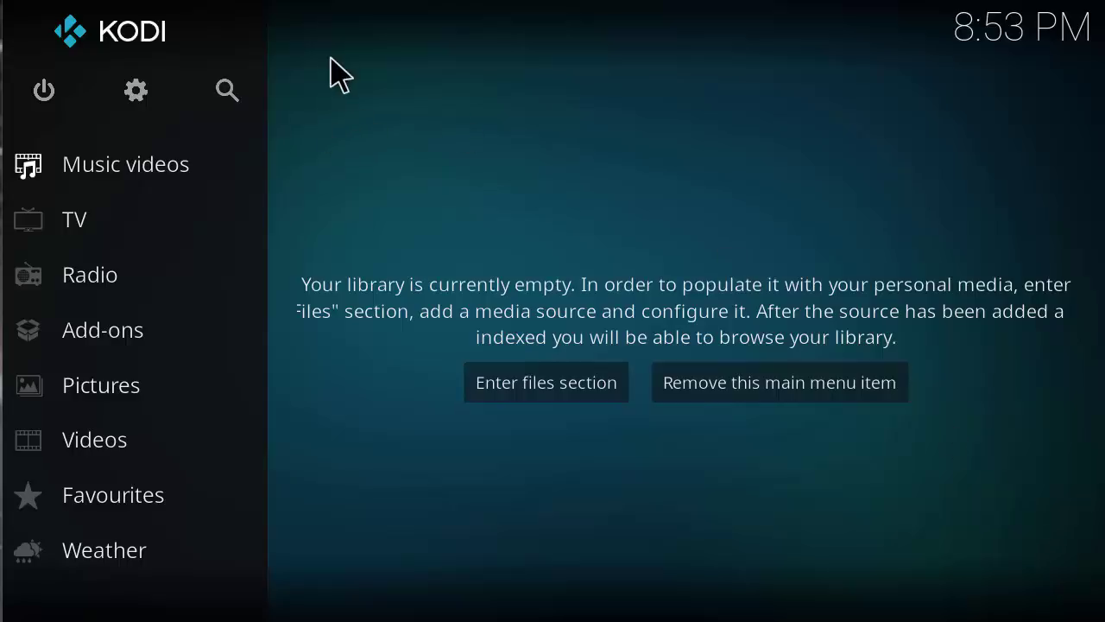
pyautogui.click(141, 100)
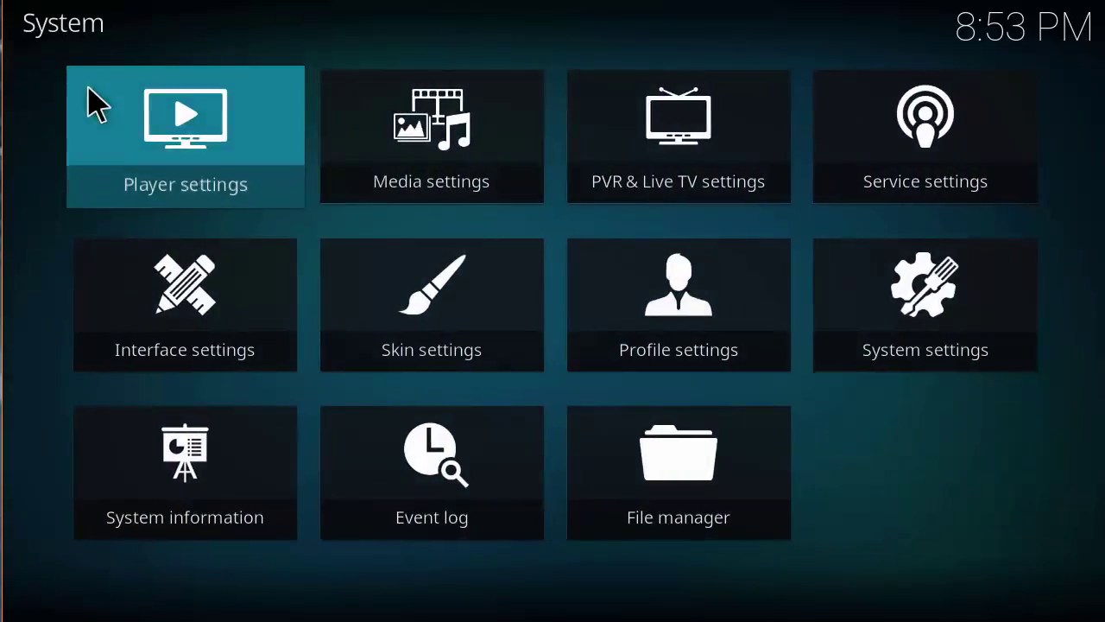
pyautogui.press('Escape')
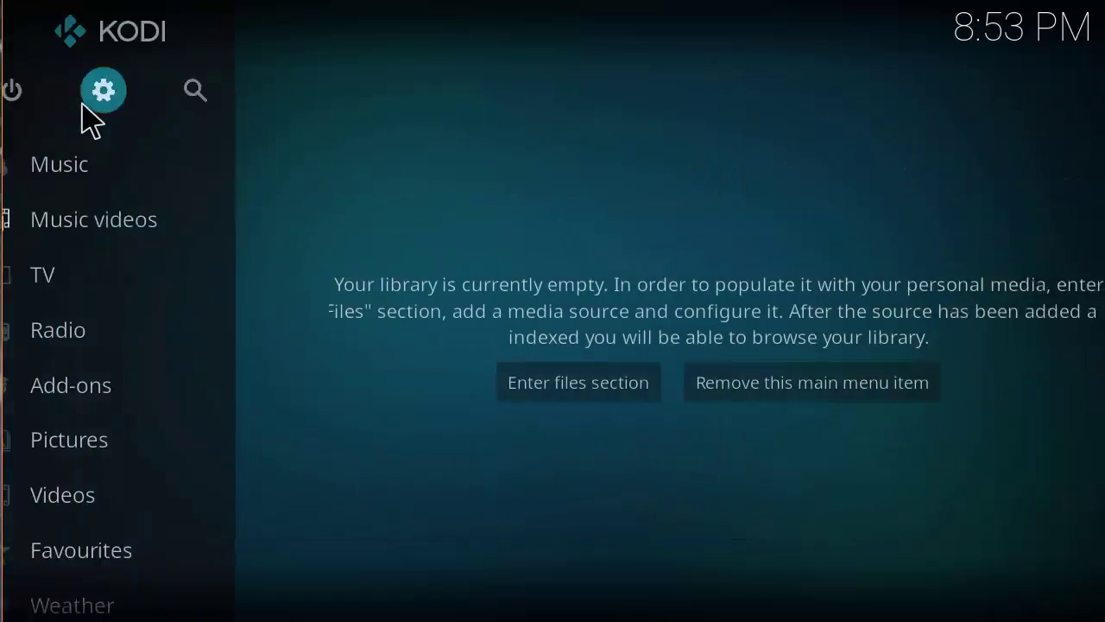
pyautogui.click(134, 86)
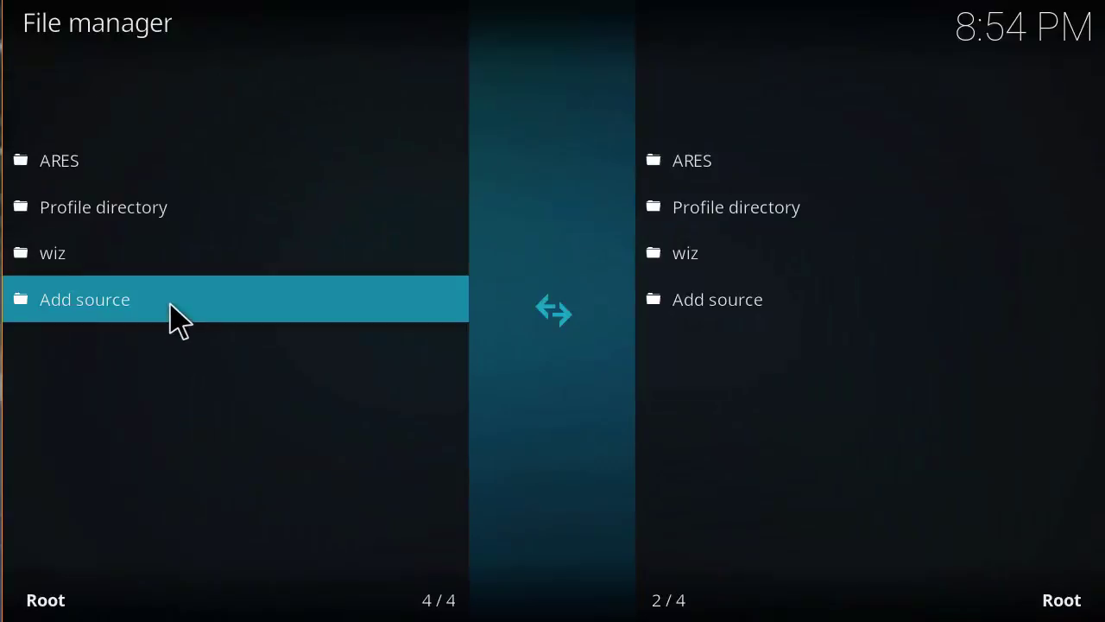
pyautogui.click(170, 304)
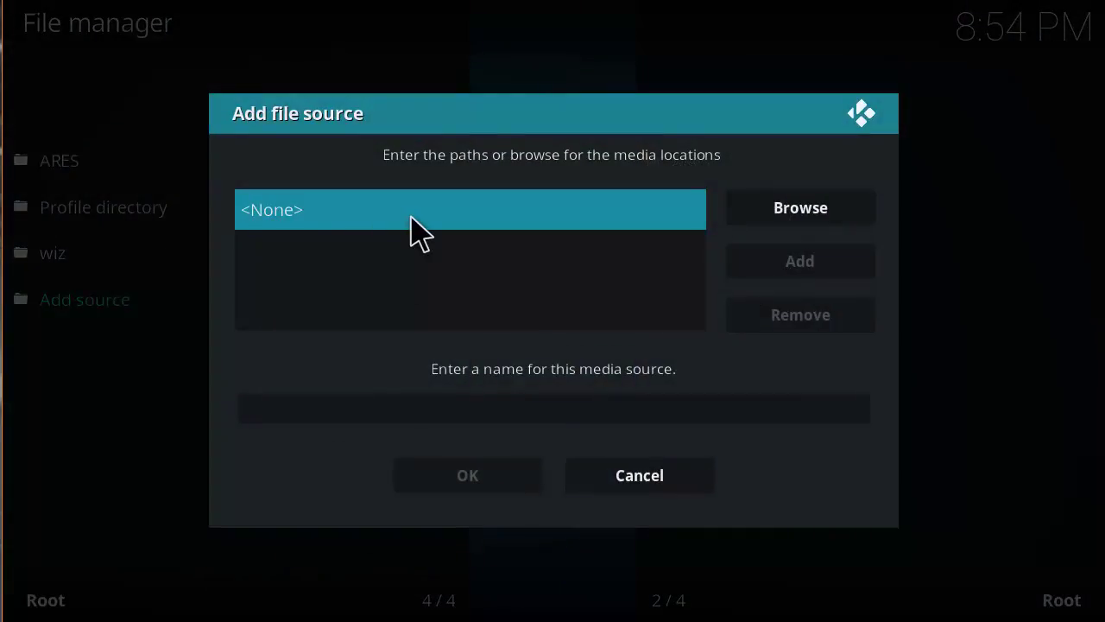
pyautogui.click(416, 232)
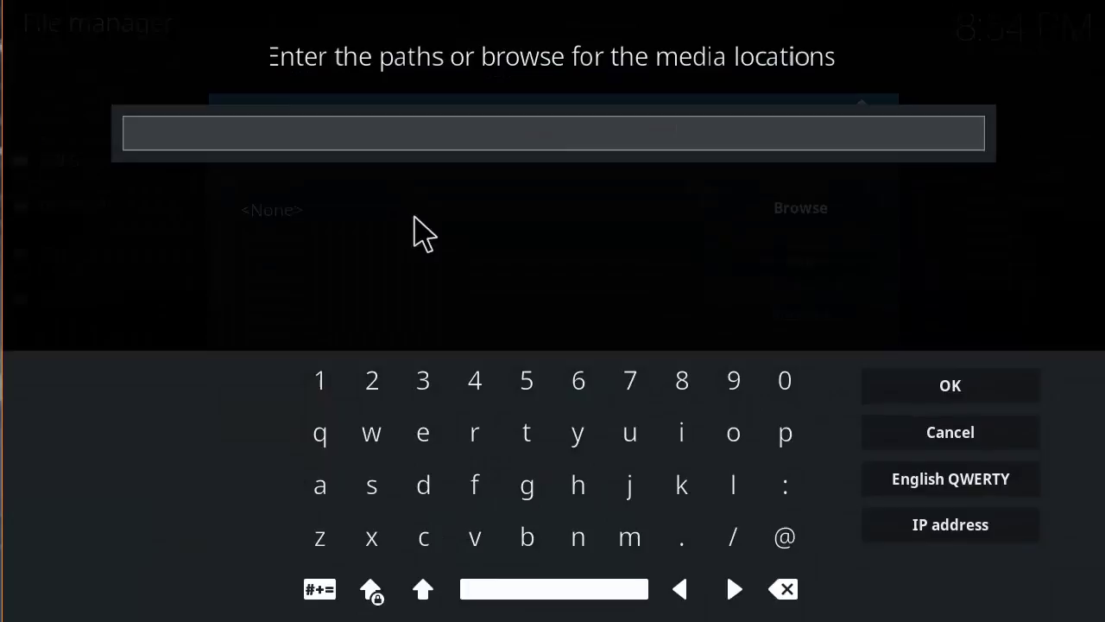
pyautogui.write('ht')
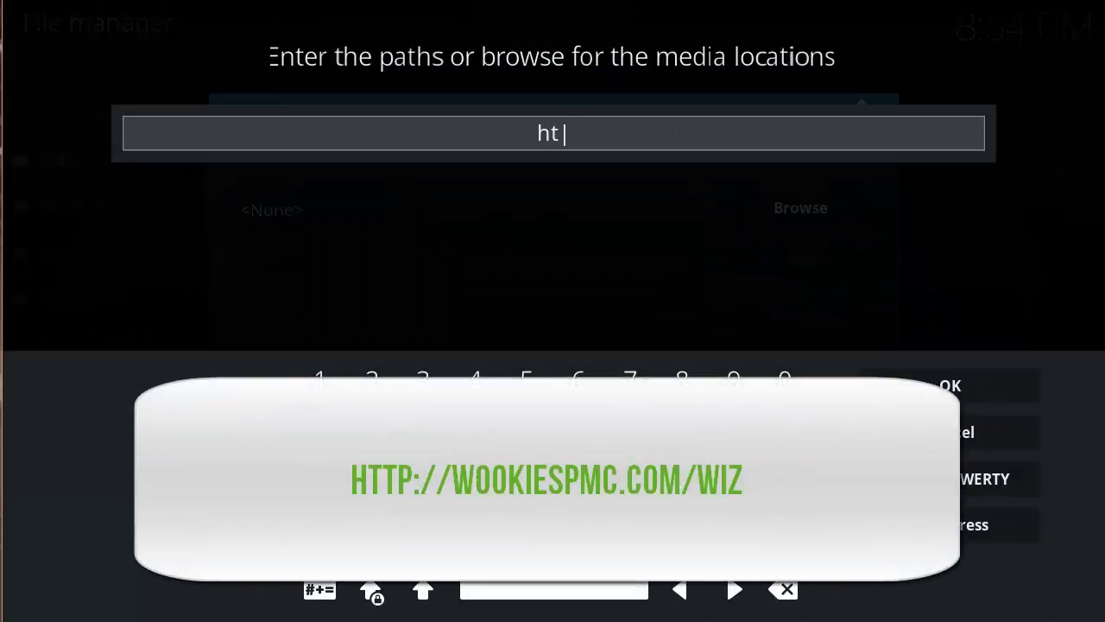
pyautogui.write('tp:/')
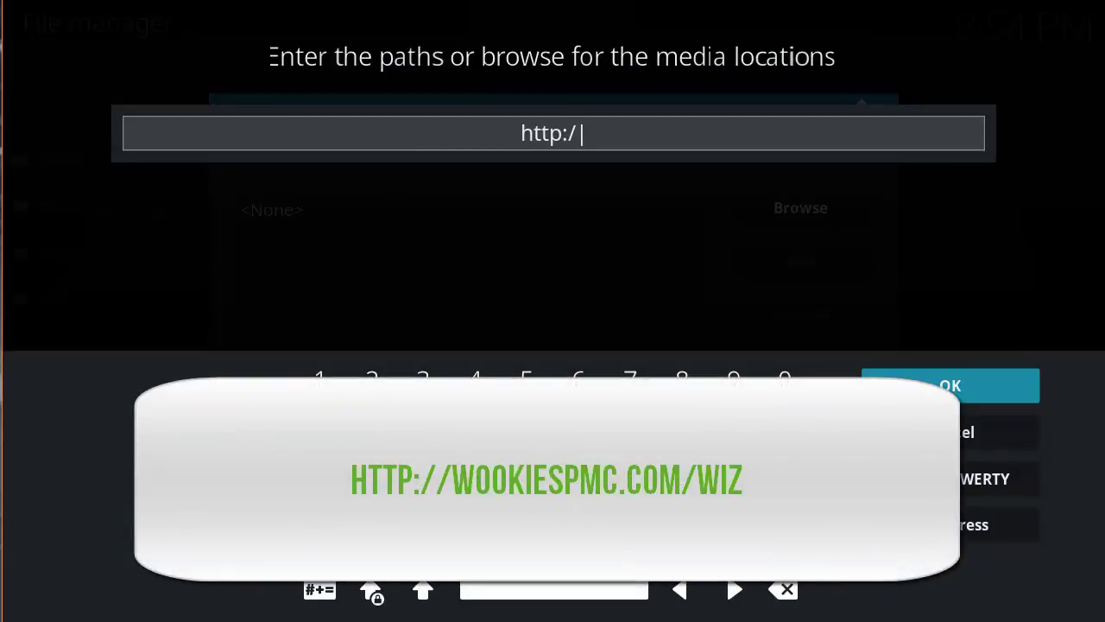
pyautogui.write('/wookie')
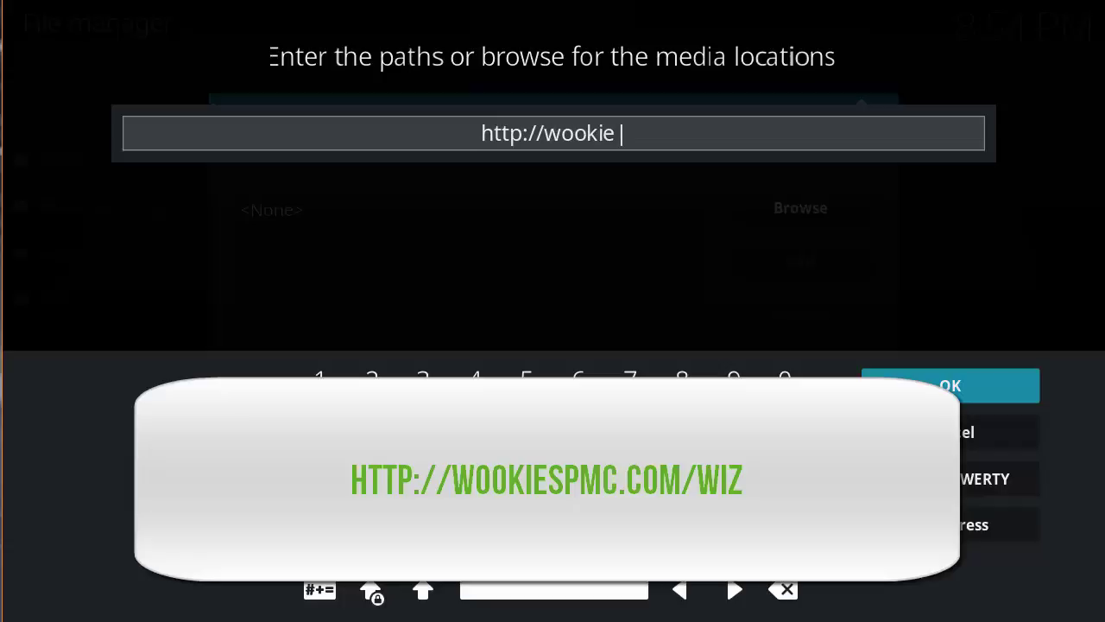
pyautogui.write('spm')
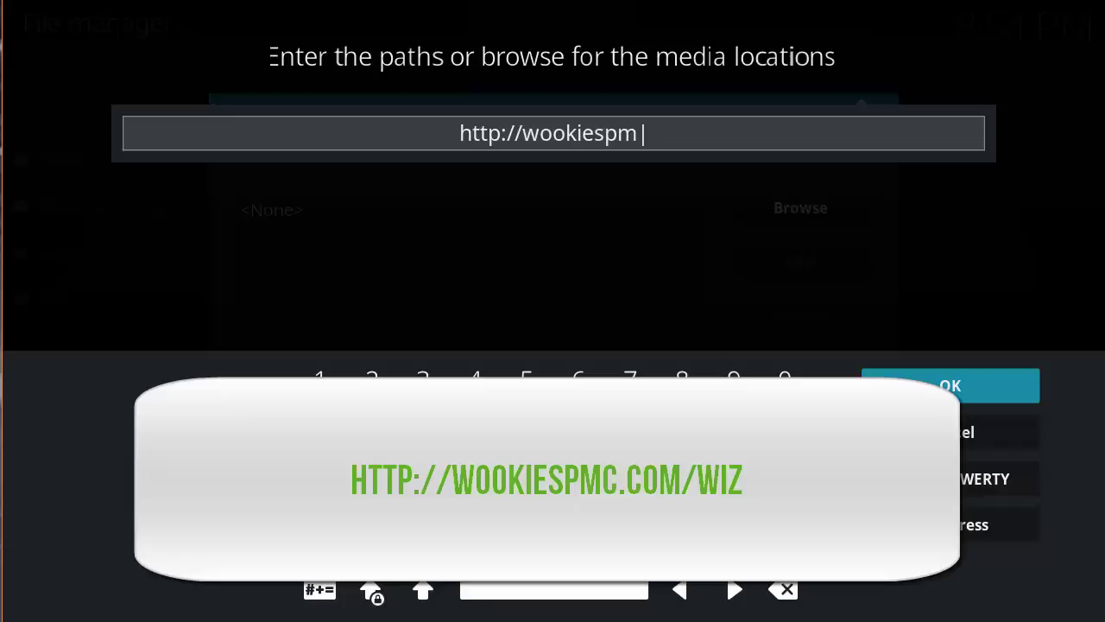
pyautogui.write('c.com/')
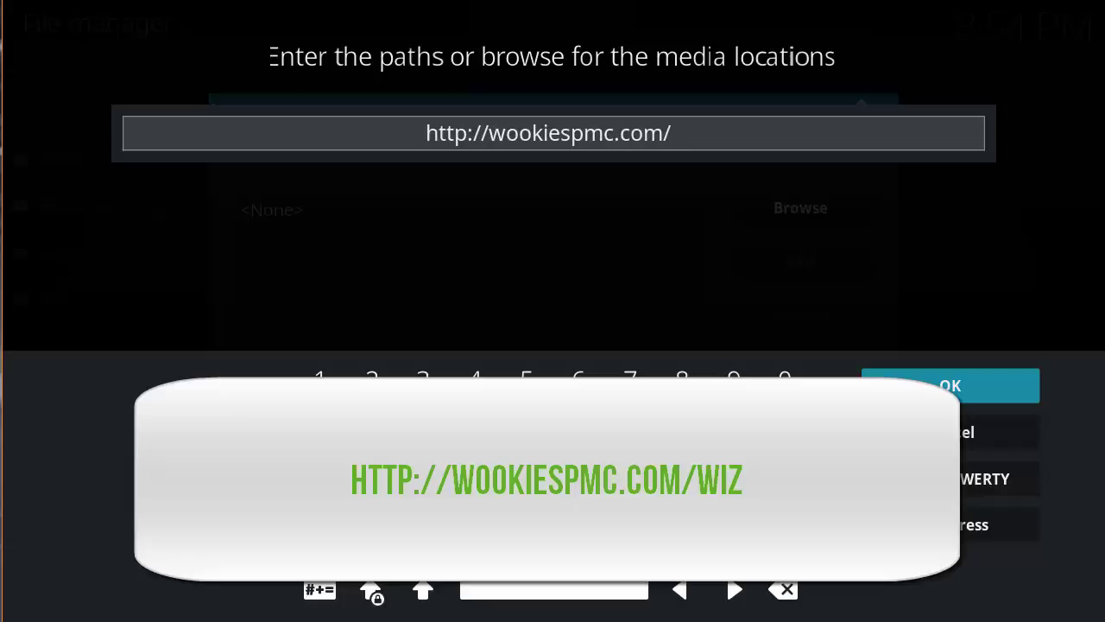
pyautogui.write('wiz')
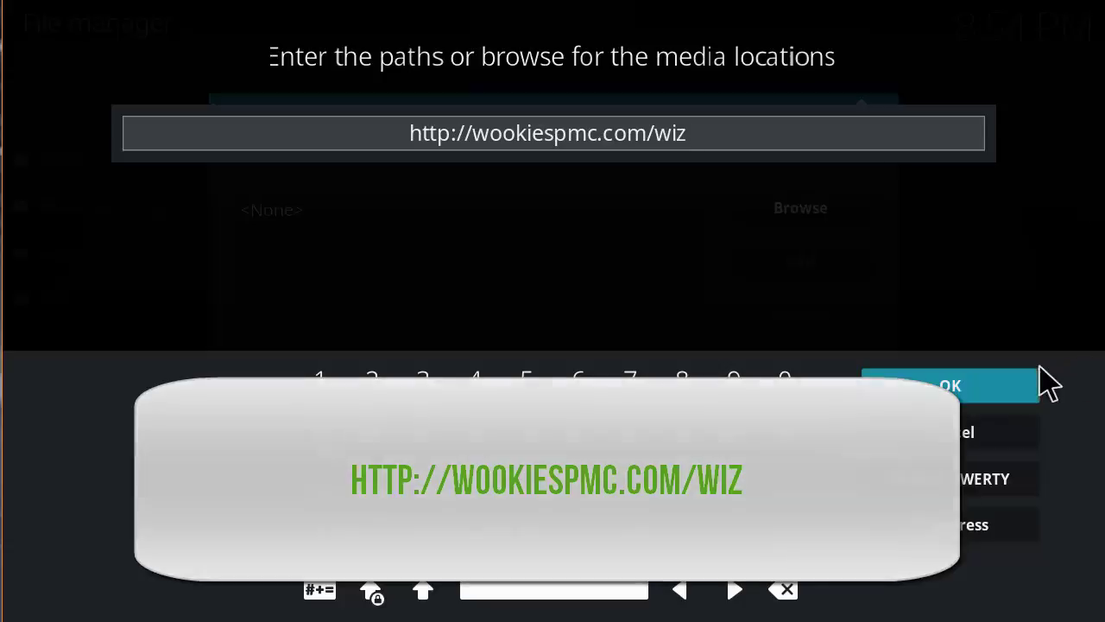
# Confirm the path and save the source under the name 'wiz', listed as wiz (2).
pyautogui.click(1038, 385)
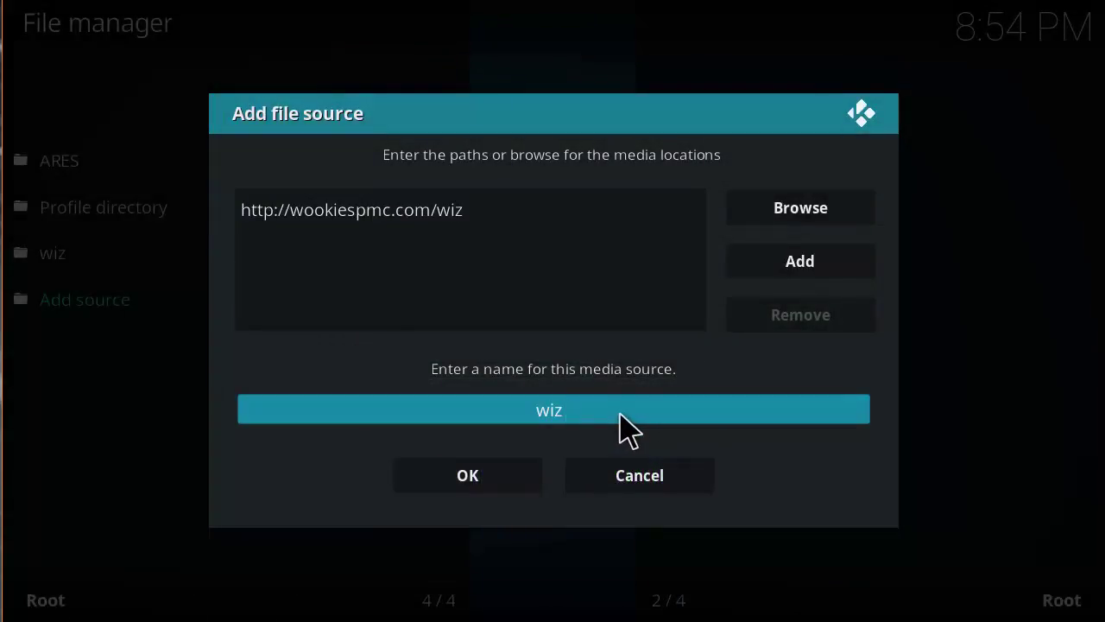
pyautogui.click(619, 414)
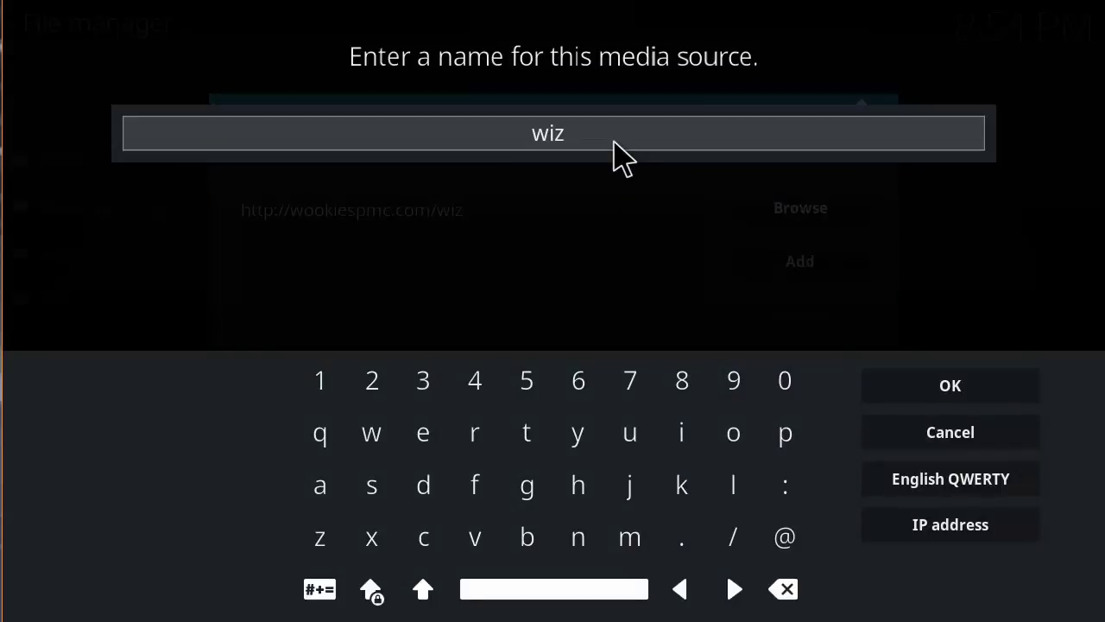
pyautogui.click(949, 393)
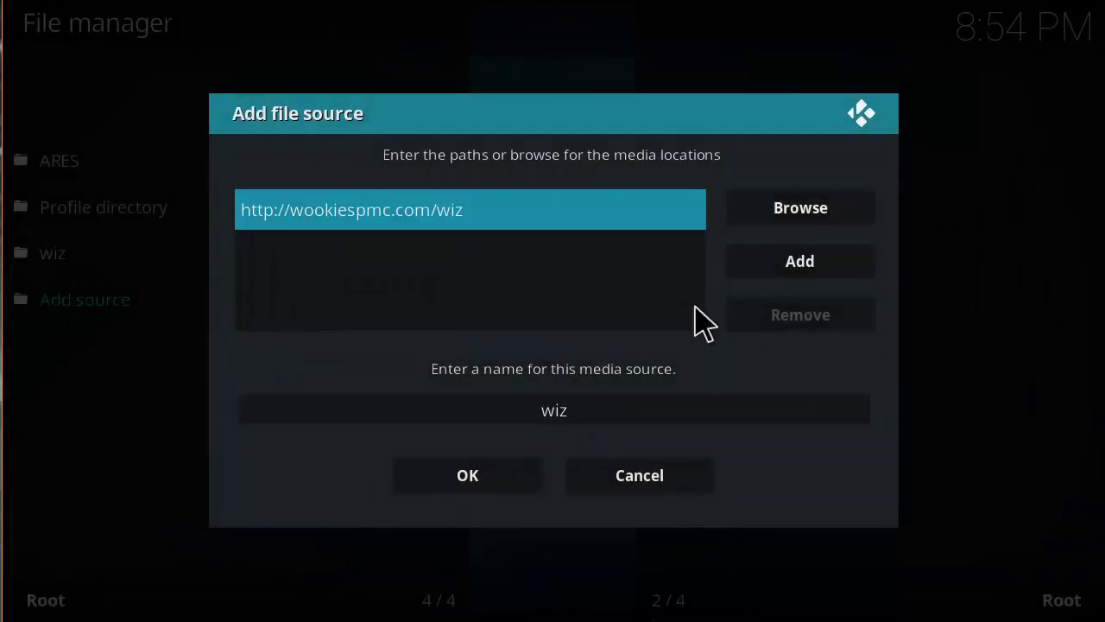
pyautogui.click(493, 481)
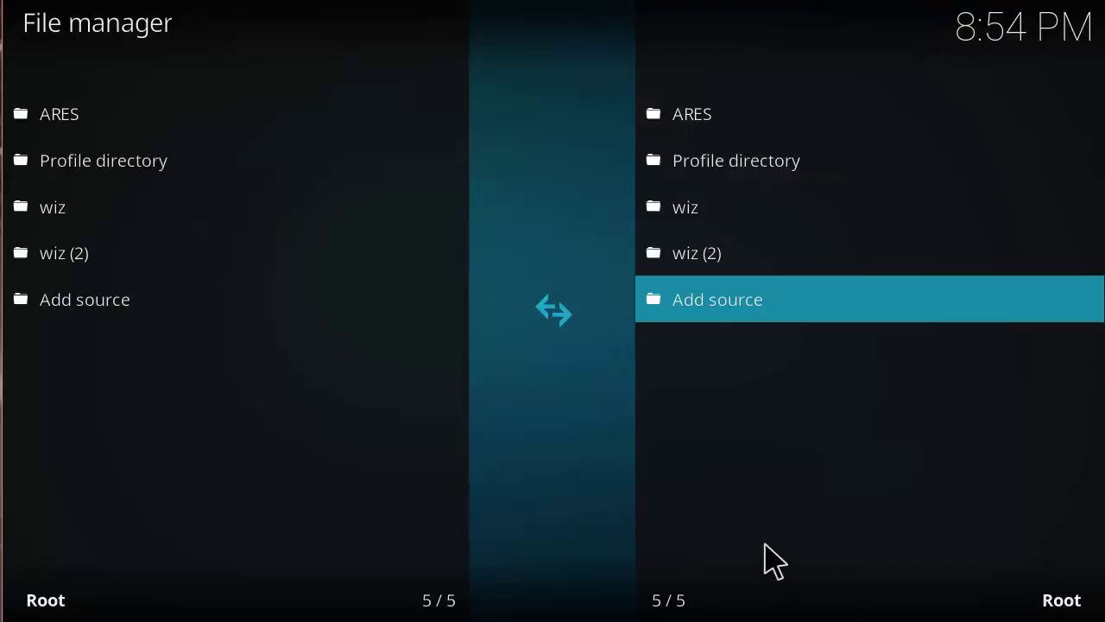
# From the Add-ons browser, choose Install from zip file and open the wiz (2) source.
pyautogui.rightClick(765, 553)
pyautogui.rightClick(781, 302)
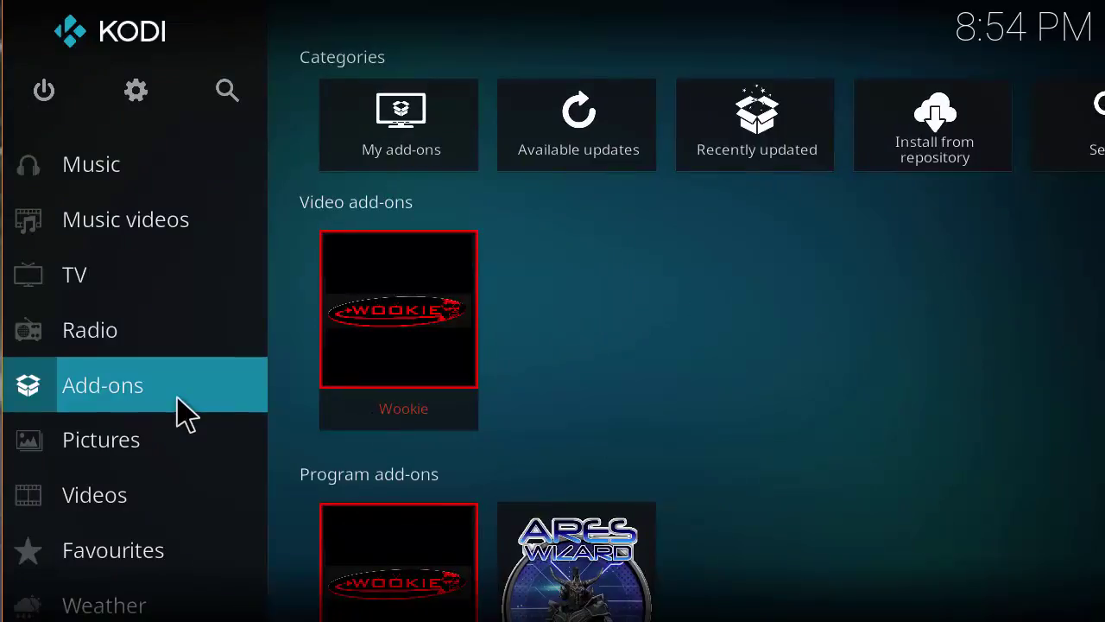
pyautogui.click(185, 414)
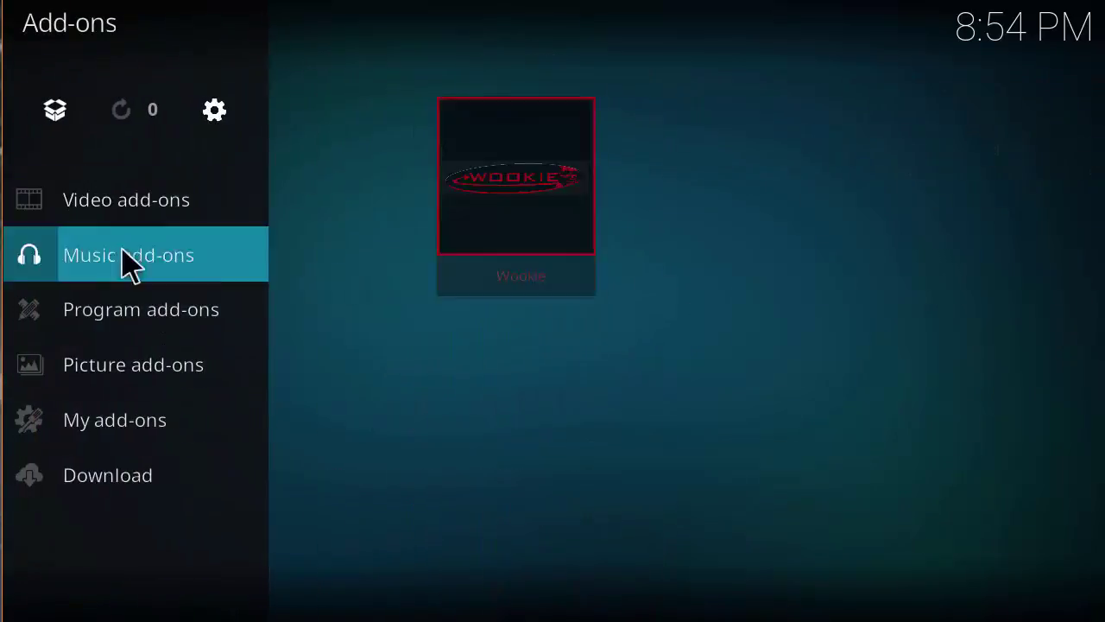
pyautogui.click(56, 110)
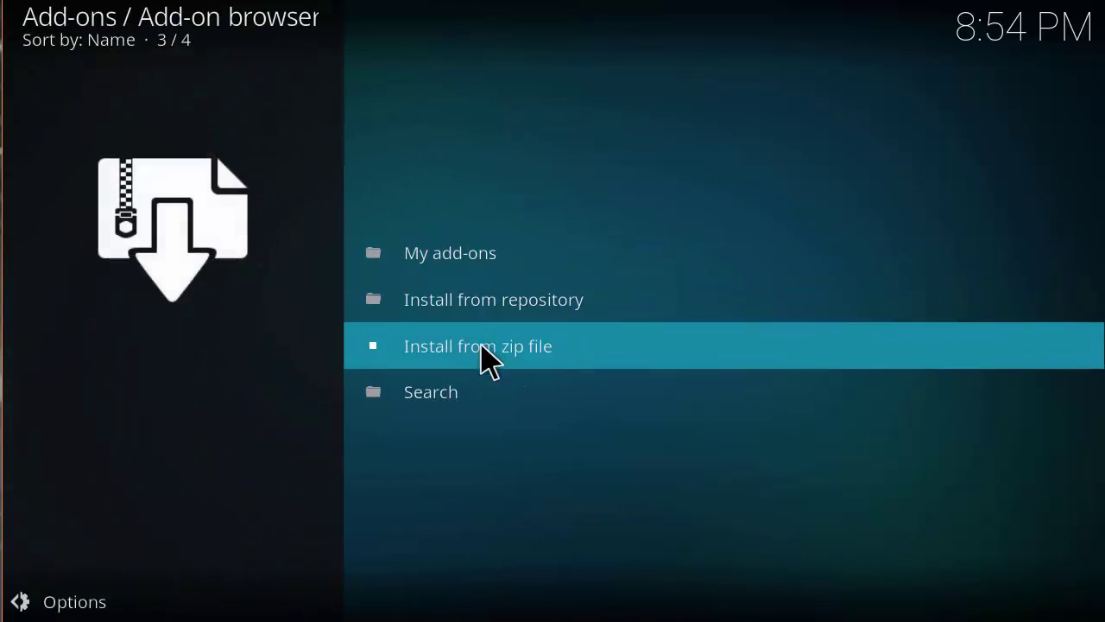
pyautogui.click(482, 347)
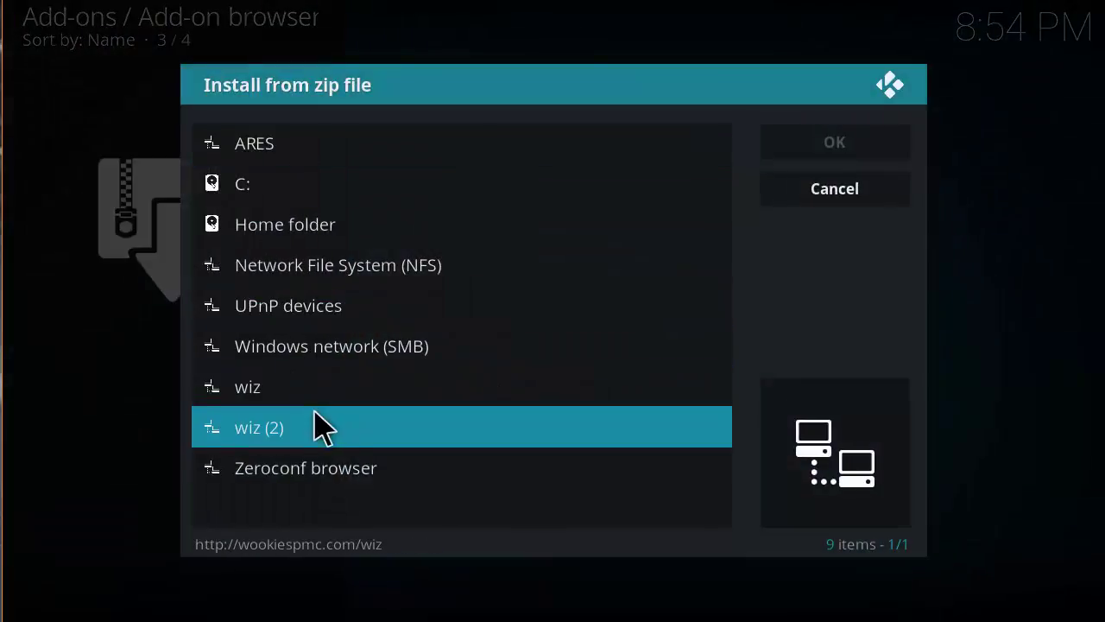
pyautogui.click(321, 397)
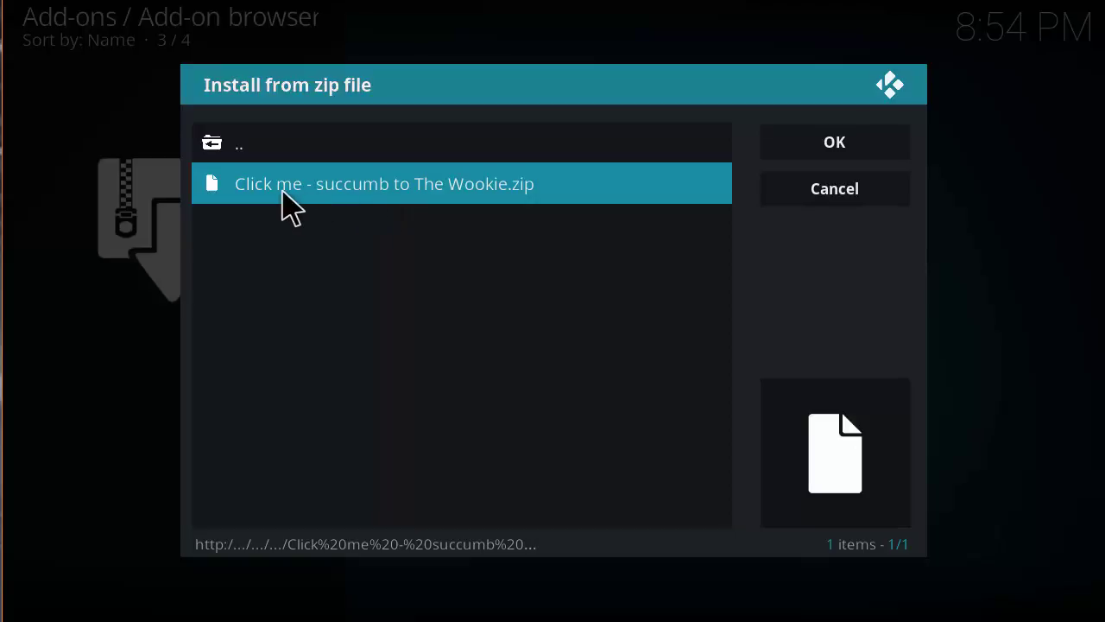
# Install 'Click me - succumb to The Wookie.zip' and wait for the Wookie welcome screen.
pyautogui.click(423, 193)
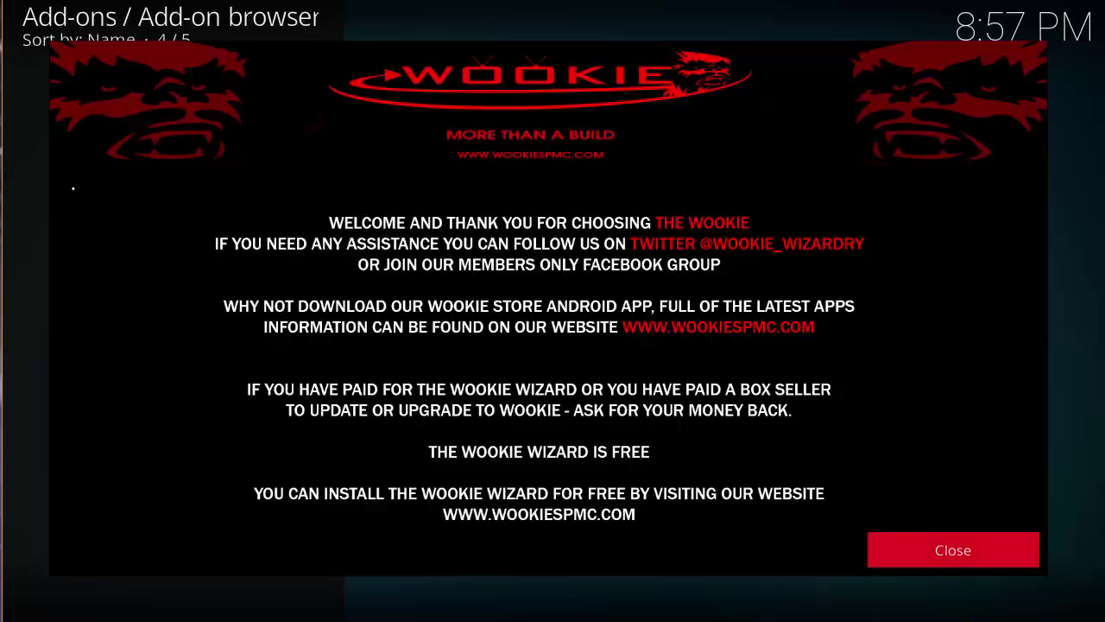
# Close the Wookie welcome dialog to return to the Add-on browser.
pyautogui.click(938, 558)
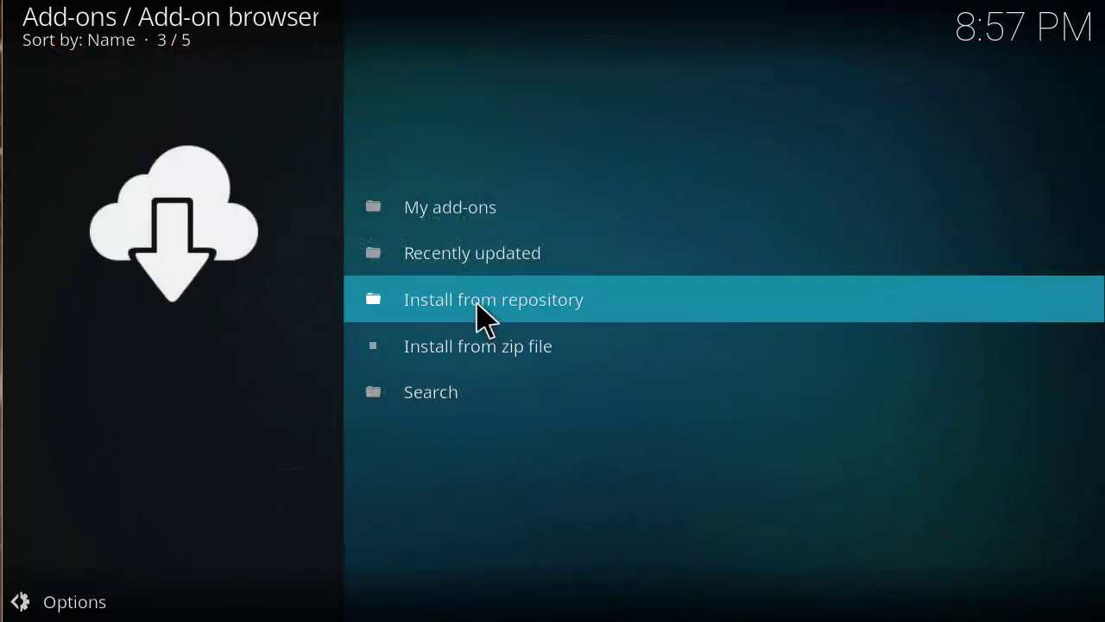